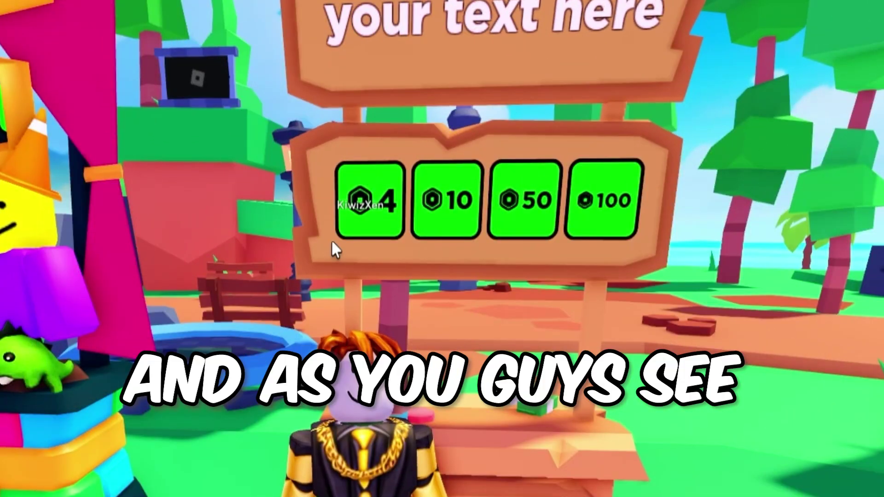
Step: Check the PLS DONATE stand's 4, 10, 50 and 100 Robux passes, then switch to the Roblox home page
mouse_move(393, 218)
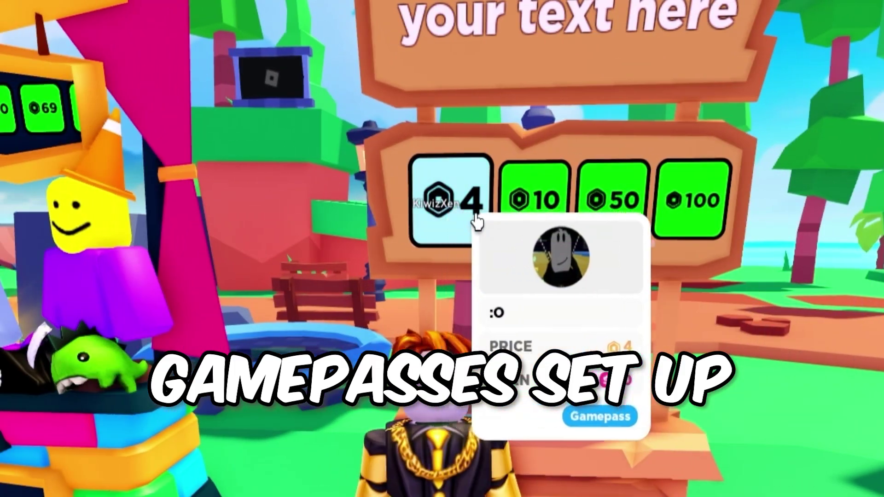
mouse_move(629, 219)
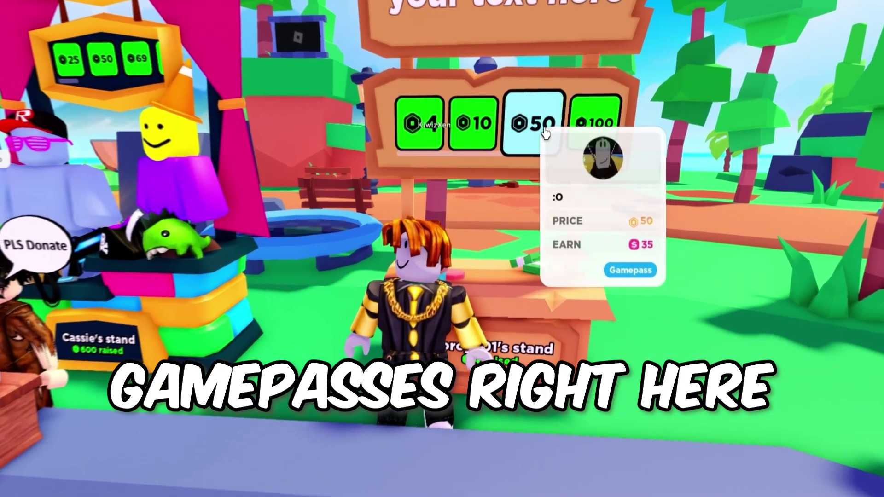
mouse_move(588, 133)
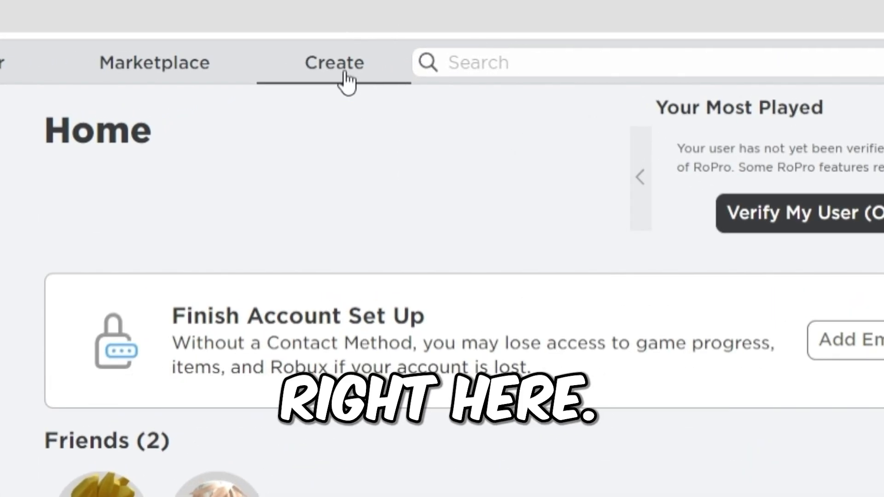
Step: From the Creator Hub dashboard, open the default experience's configuration pages at its Localization settings
click(348, 81)
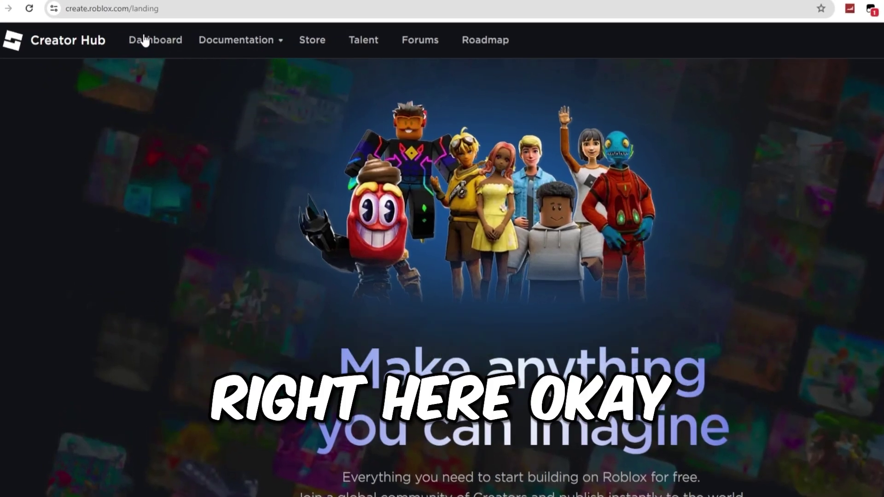
click(144, 40)
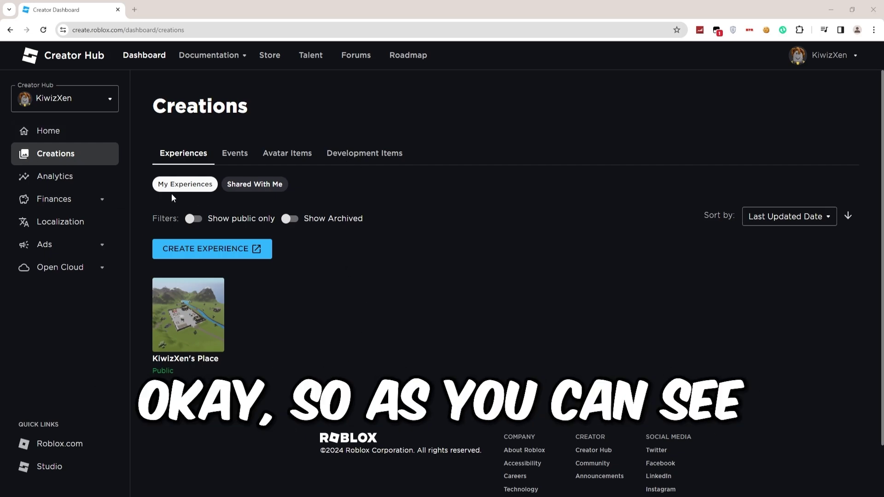
mouse_move(183, 360)
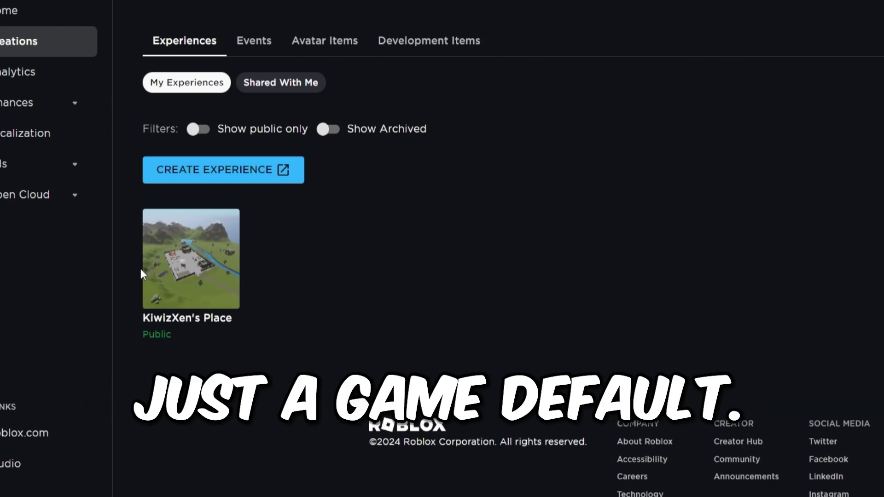
mouse_move(226, 257)
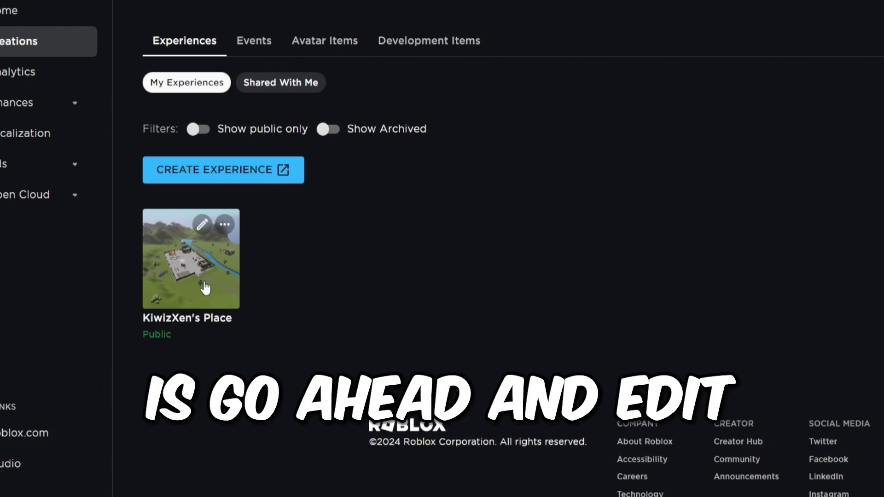
click(223, 226)
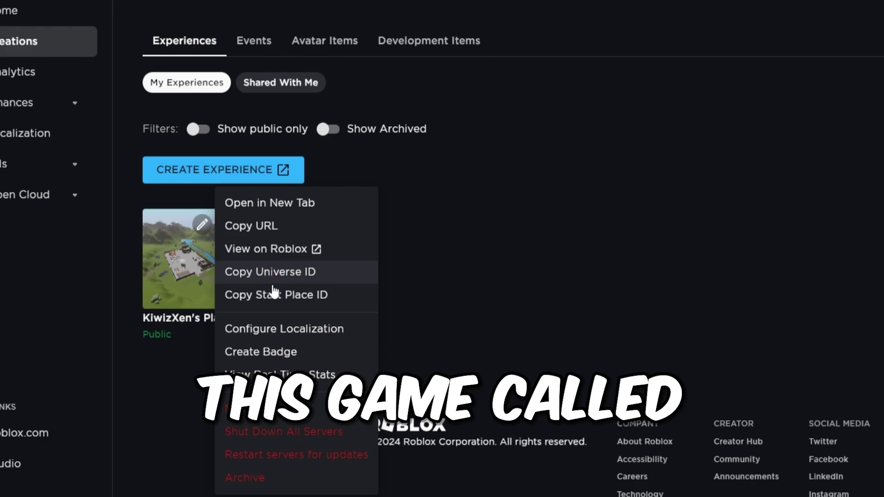
click(269, 329)
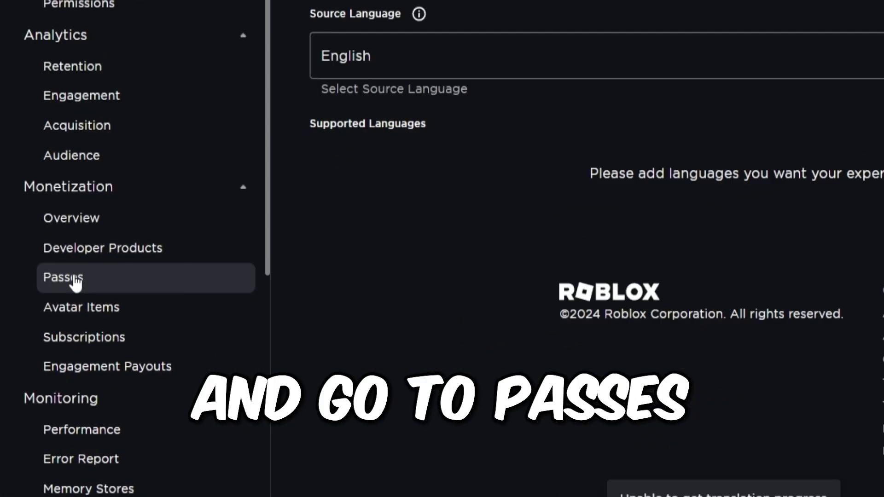
Step: Show the experience's Passes page under Monetization, listing the 50 Robux 'pls donate' pass
click(73, 282)
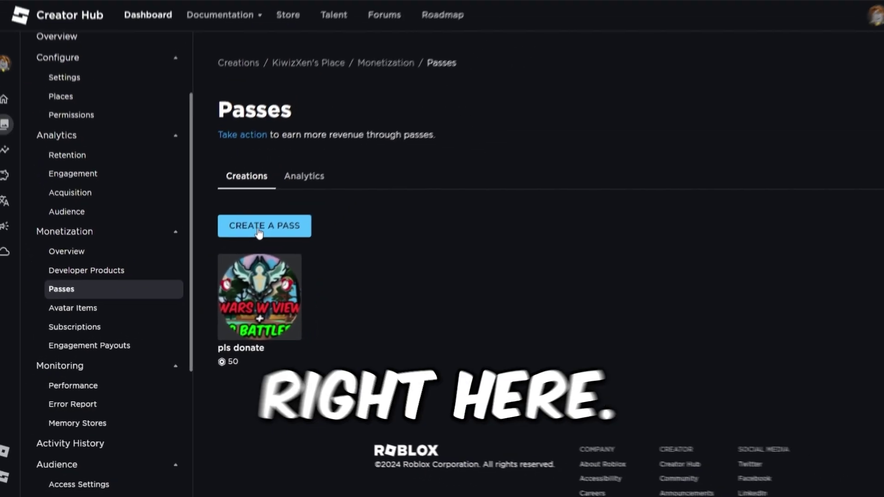
Step: Start a new pass named 'ADMIN PLS DONATE' with the description 'i am lebron'
click(244, 245)
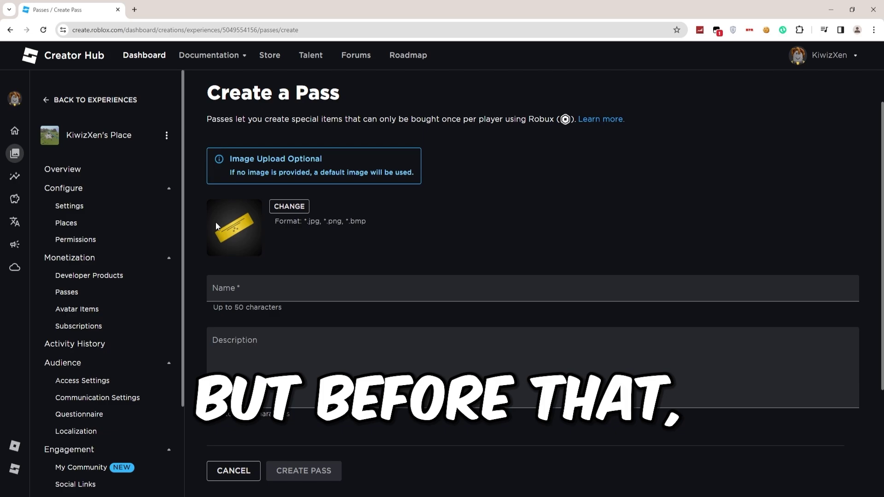
scroll(216, 226, down, 1)
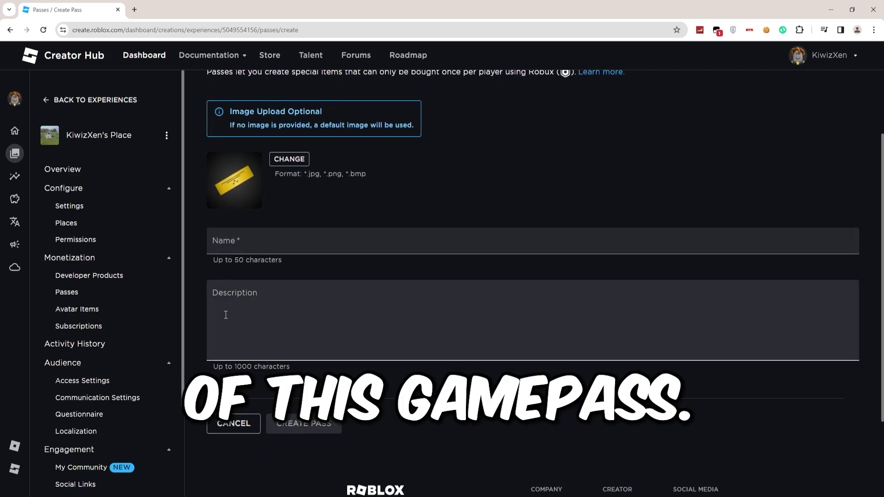
click(251, 241)
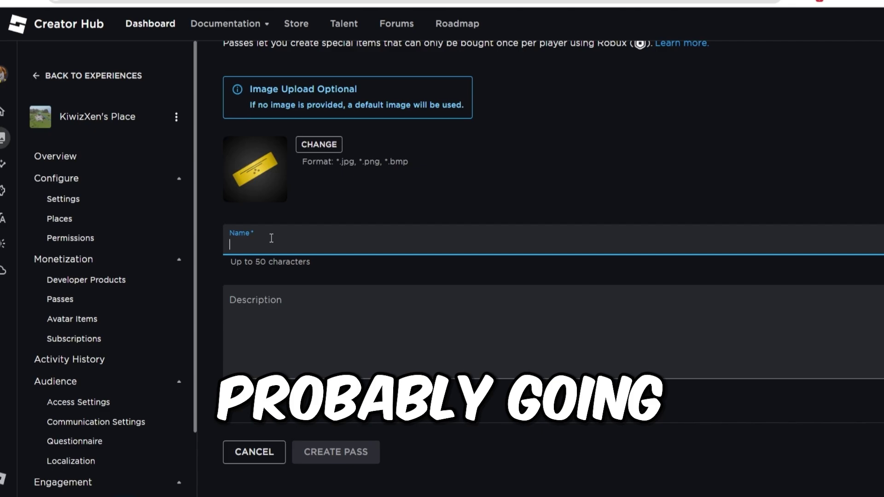
text(ADMIN P)
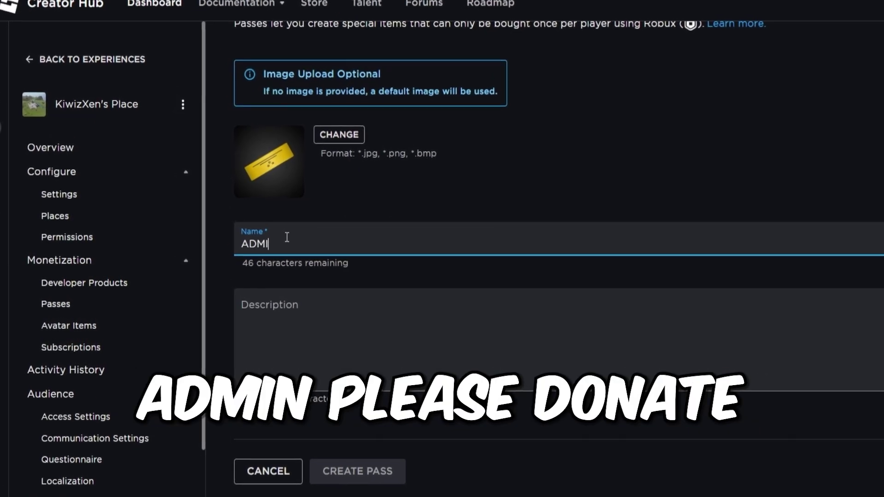
text(LS DONATE)
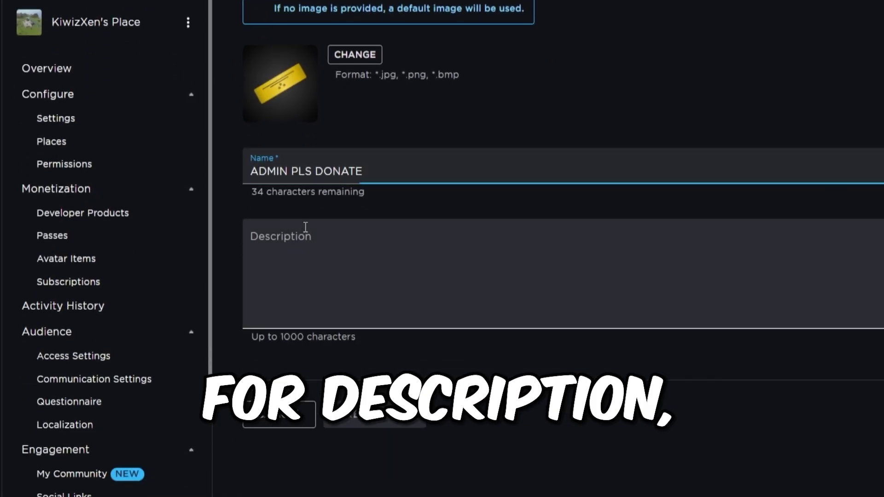
click(305, 232)
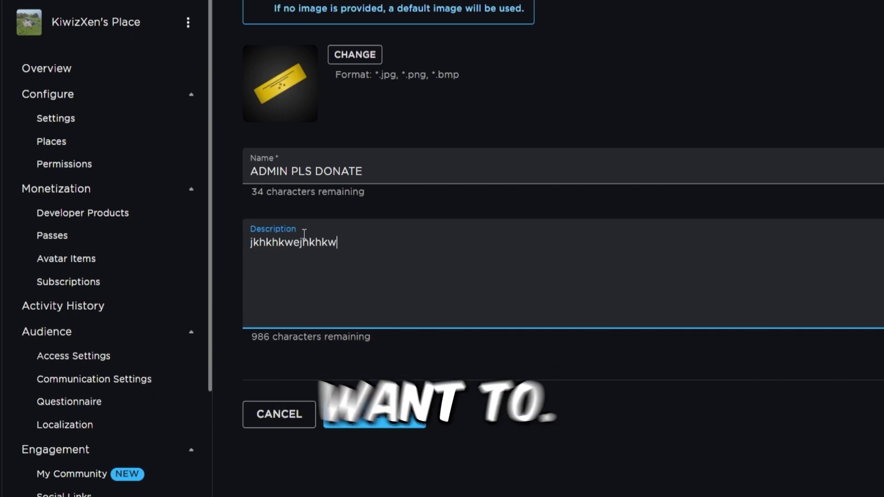
text(i am)
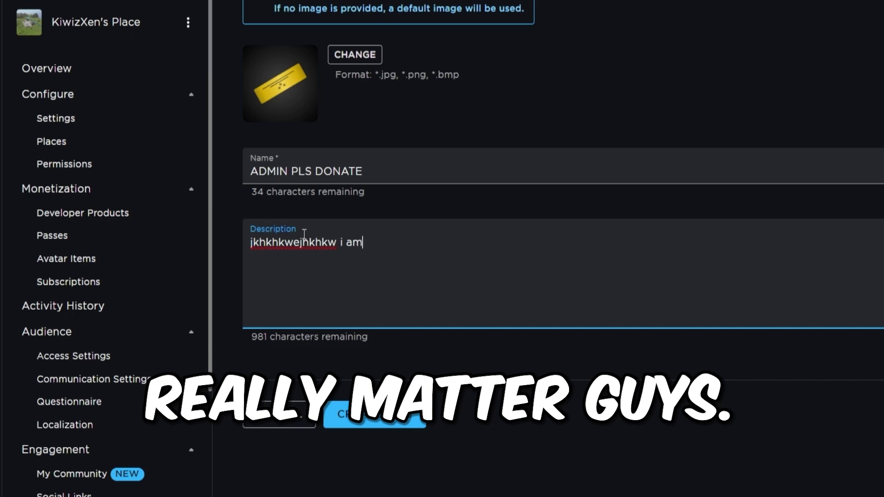
text( lebron)
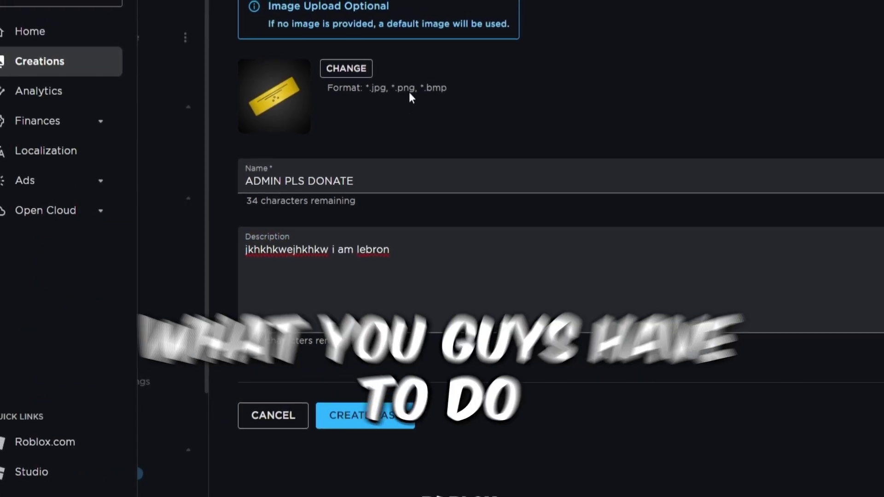
Step: Save the orange cat photo from the Google Images results as 'cat'
click(459, 98)
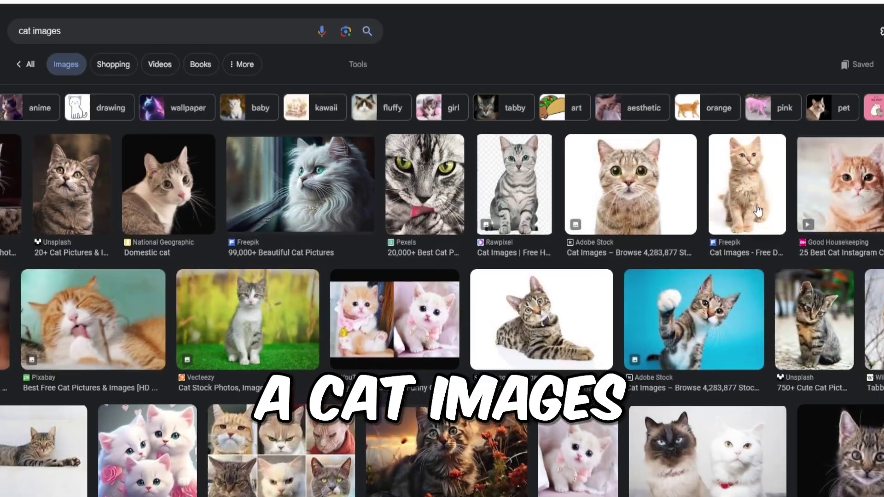
click(753, 214)
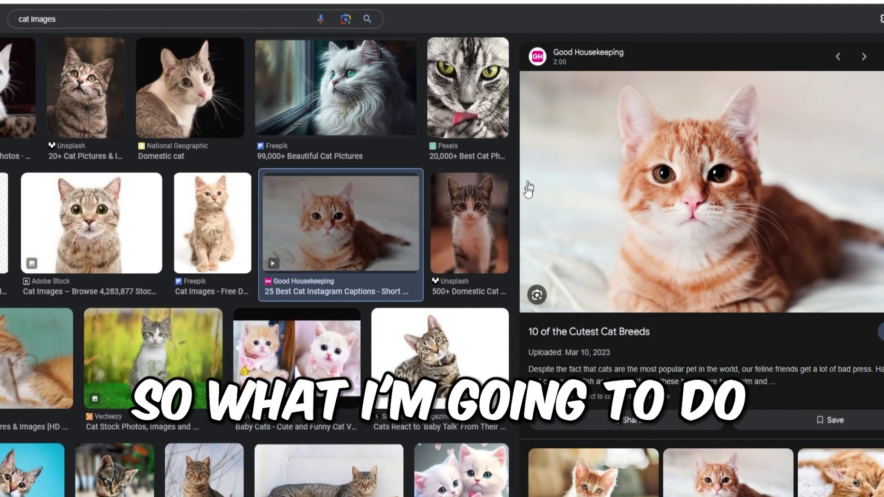
right_click(716, 220)
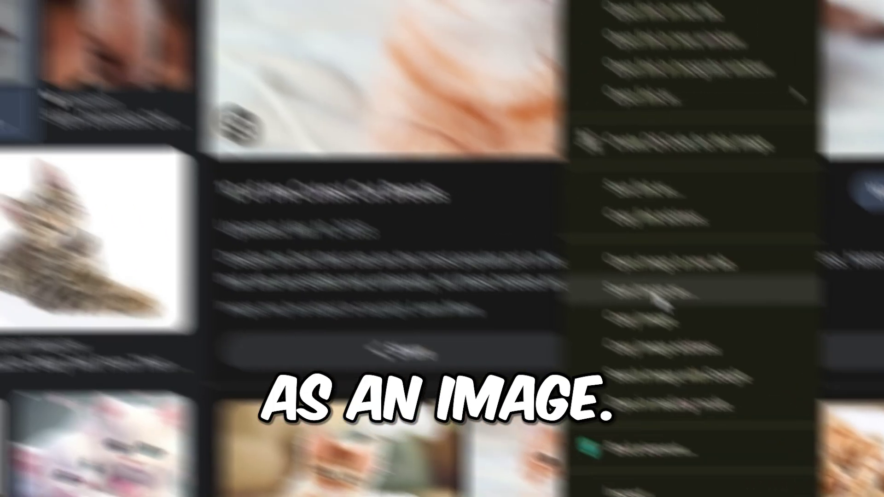
click(550, 230)
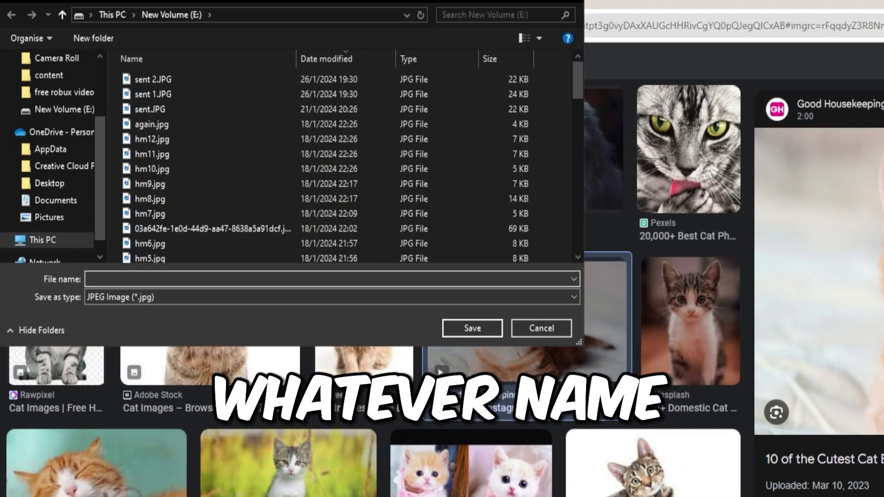
text(cat)
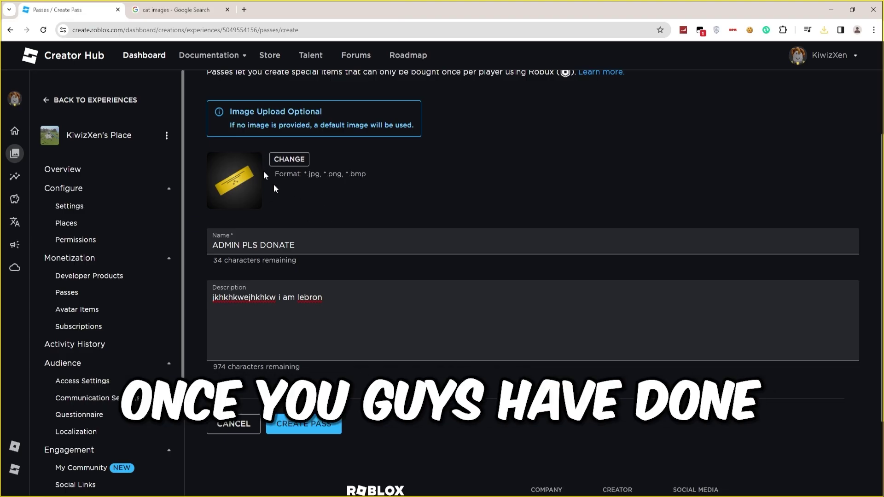
Step: Set cat.jpg as the pass image and create the ADMIN PLS DONATE pass
scroll(328, 210, up, 1)
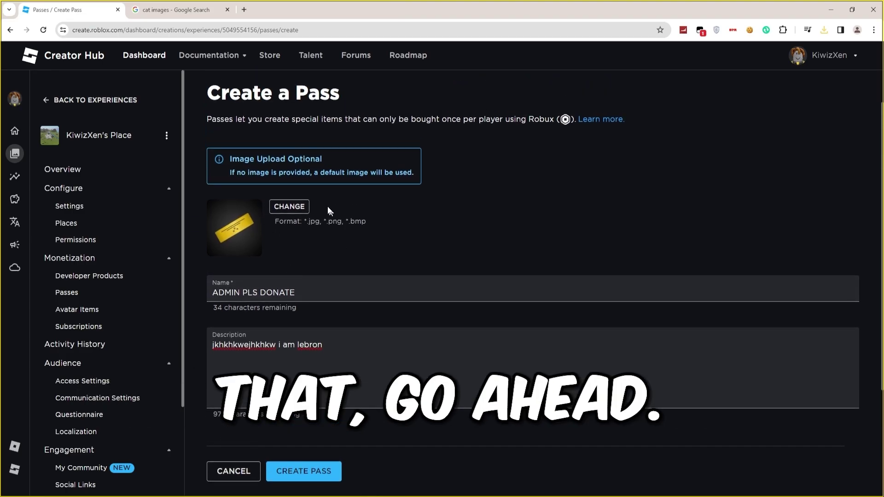
click(289, 206)
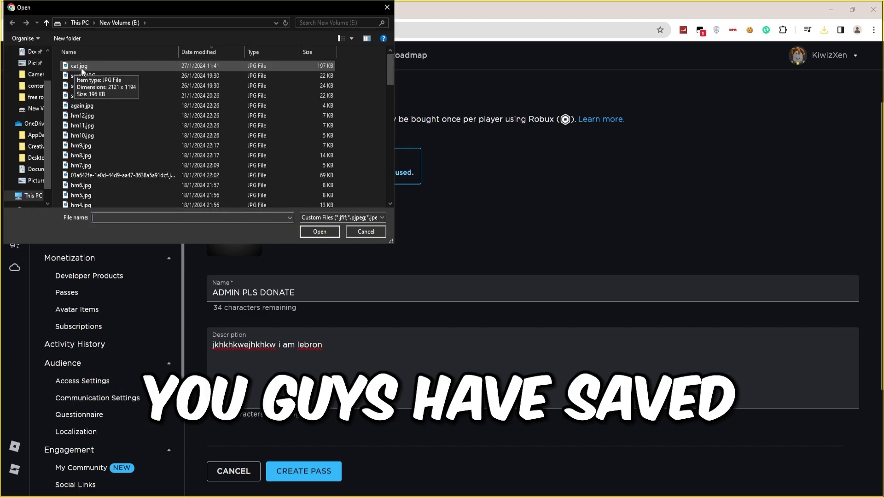
double_click(81, 66)
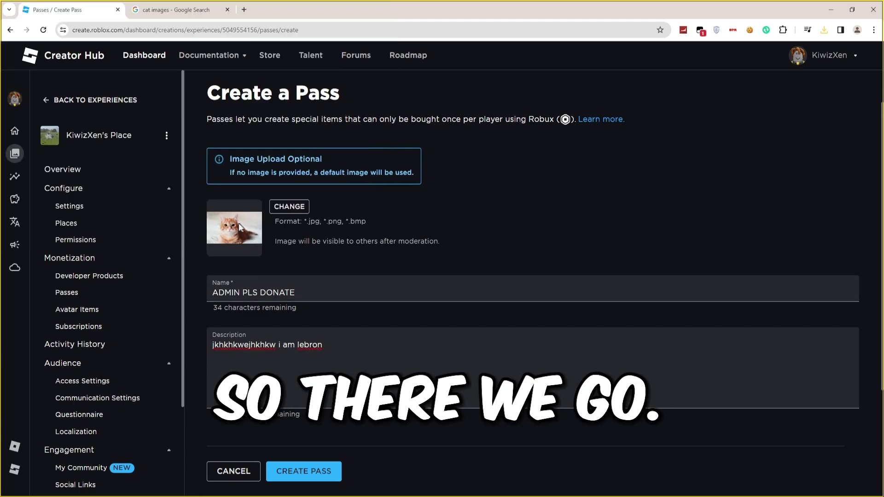
scroll(314, 315, down, 3)
click(314, 313)
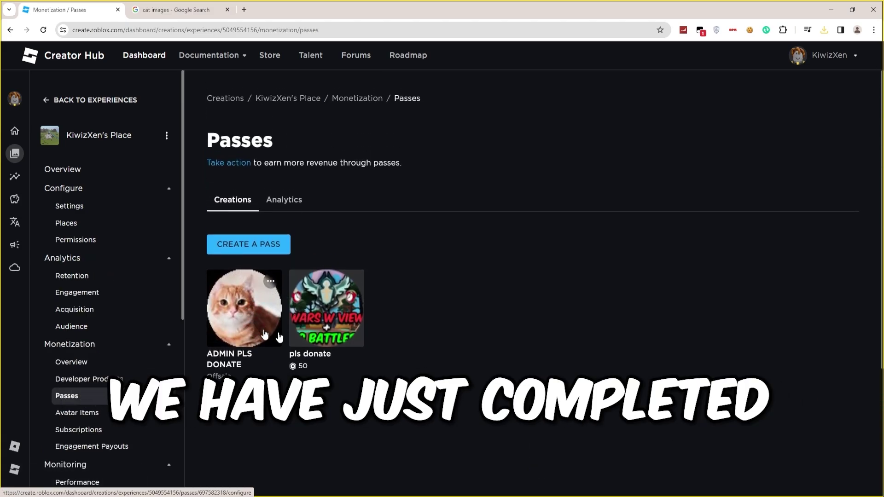
scroll(237, 321, down, 1)
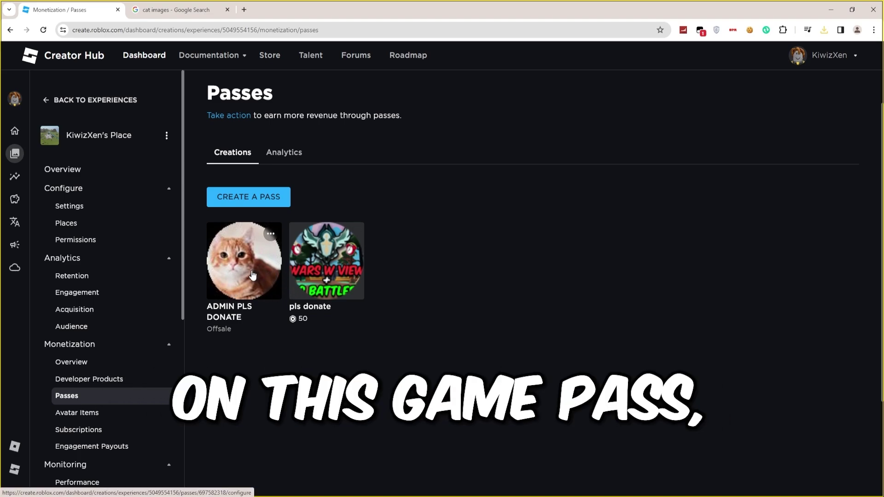
Step: Put ADMIN PLS DONATE on sale at 100 Robux in its Sales settings and save
click(253, 276)
click(59, 189)
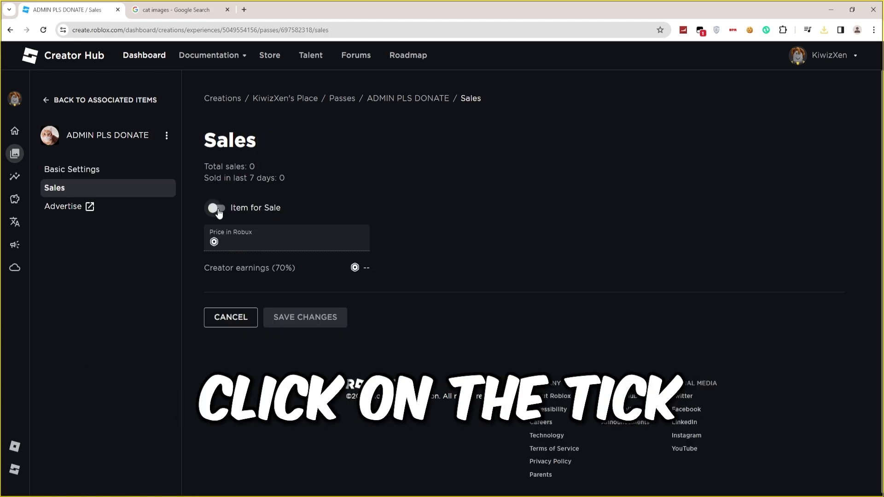
click(215, 208)
click(246, 239)
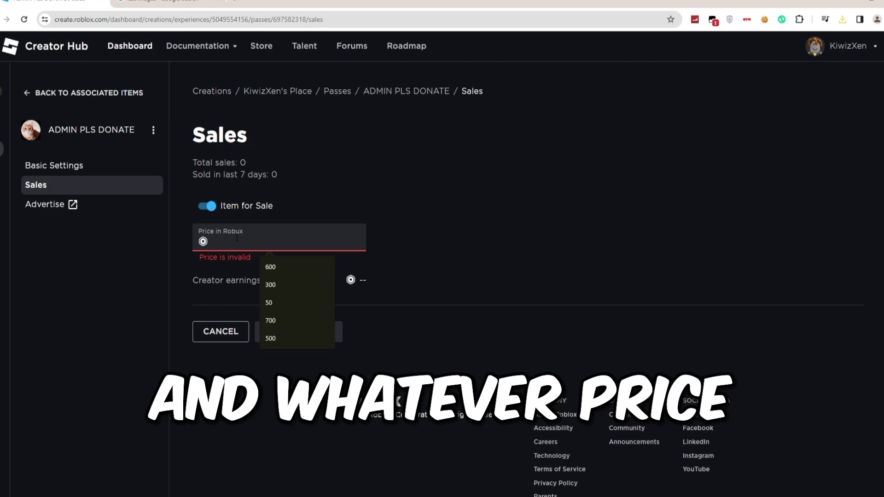
text(100)
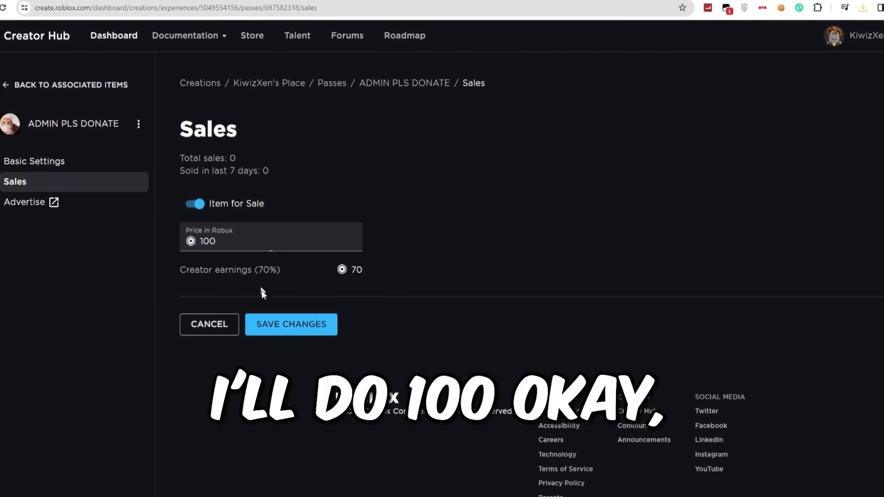
click(274, 324)
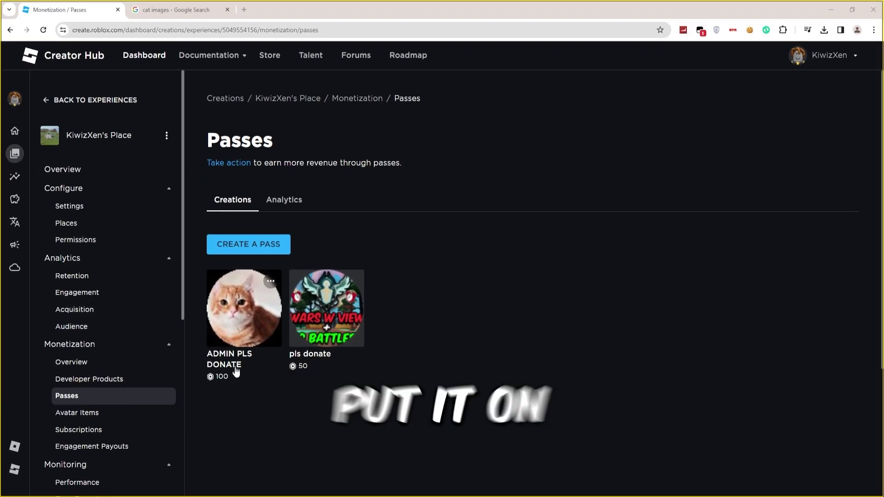
Step: Open the experience's Settings page under Configure
click(79, 210)
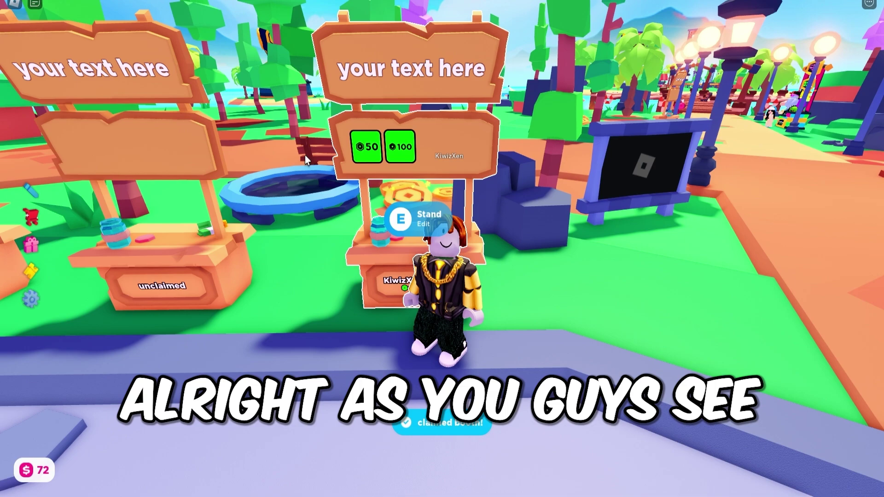
Step: Check that the stand's 100 Robux button shows the ADMIN PLS DONATE cat gamepass card
mouse_move(394, 148)
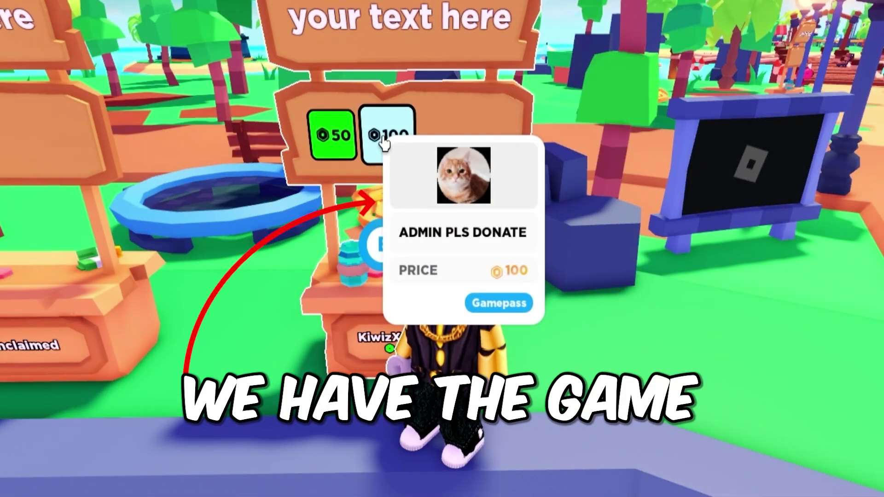